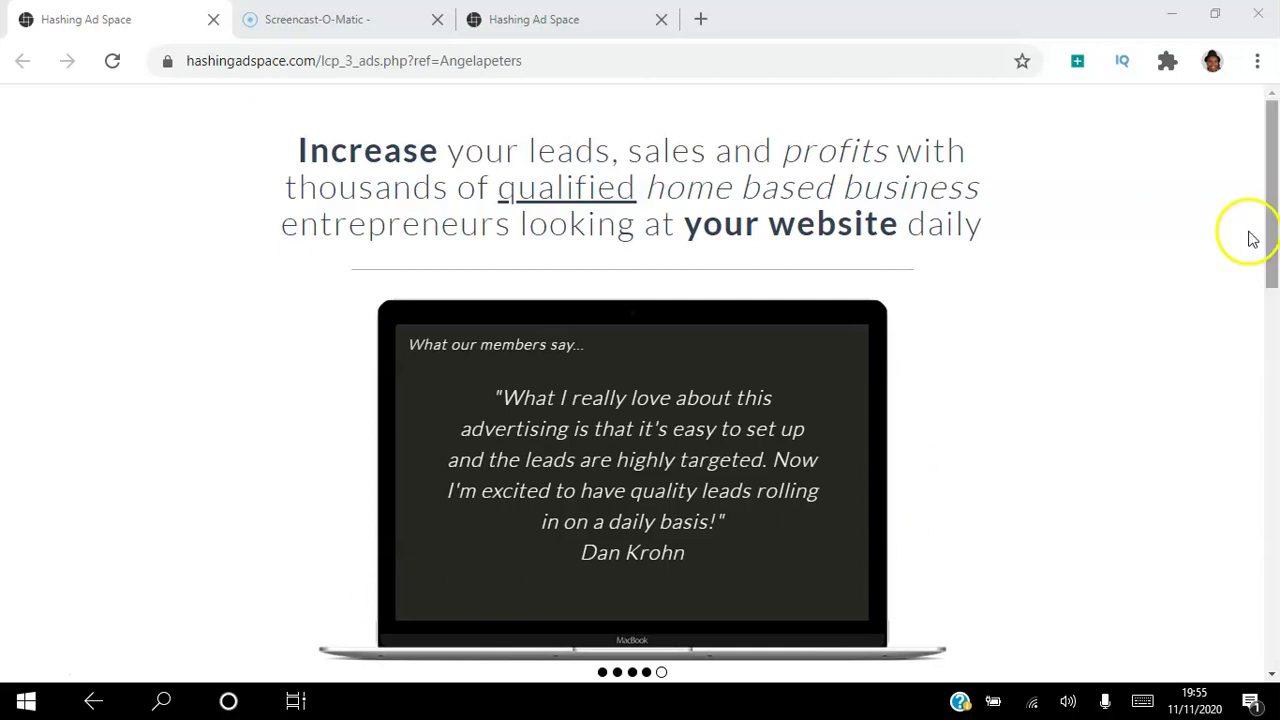
Switch to the third browser tab with the logged-in Hashing Ad Space member dashboard
drag(1272, 176, 1271, 290)
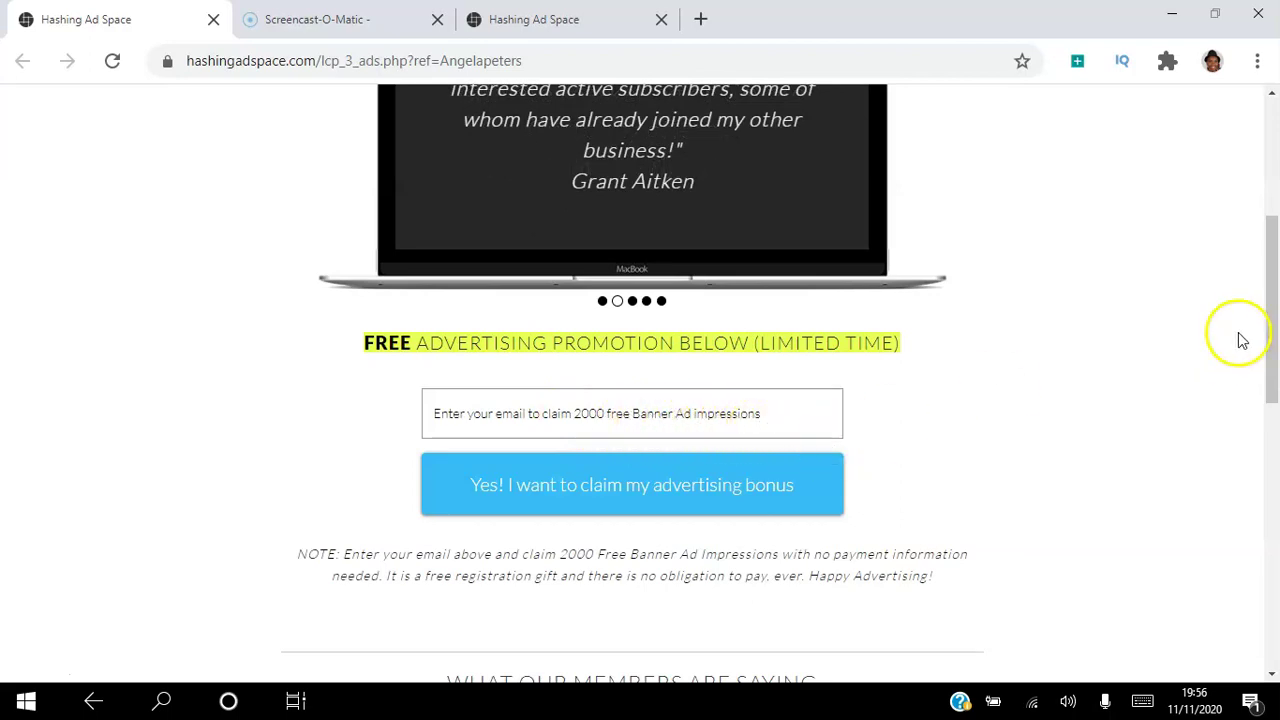
drag(1272, 316, 1268, 272)
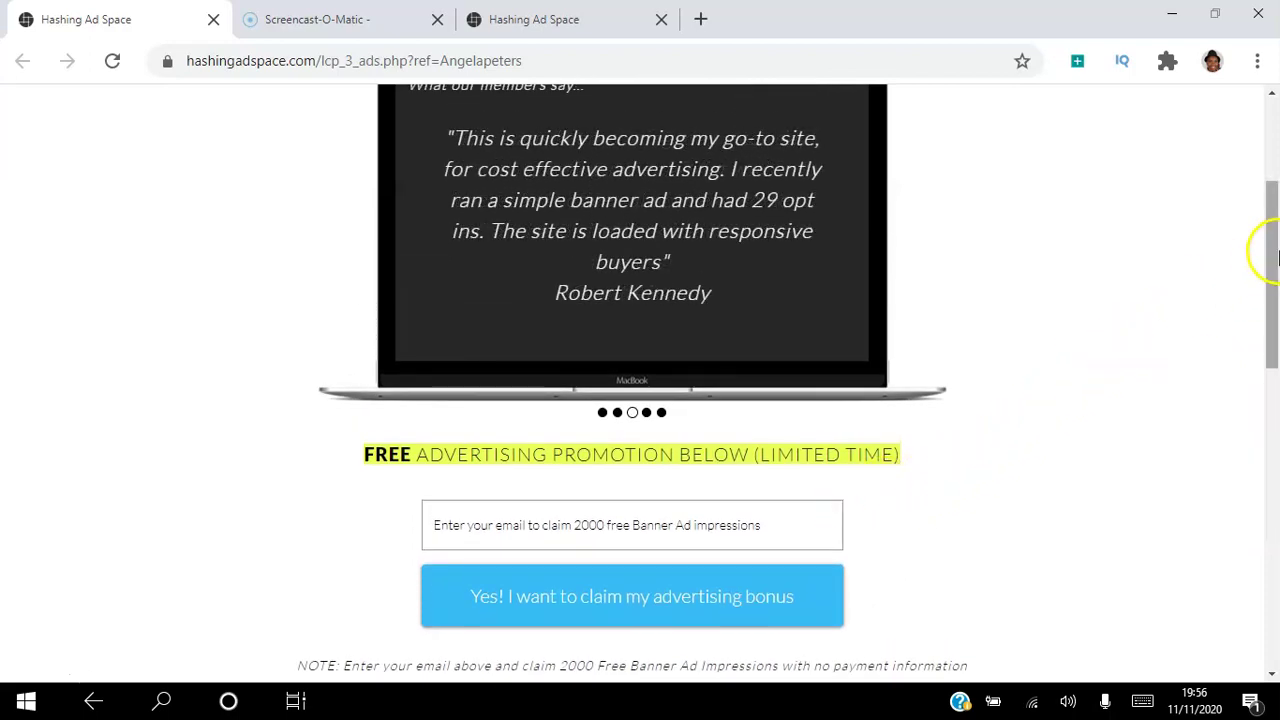
drag(1271, 251, 1274, 156)
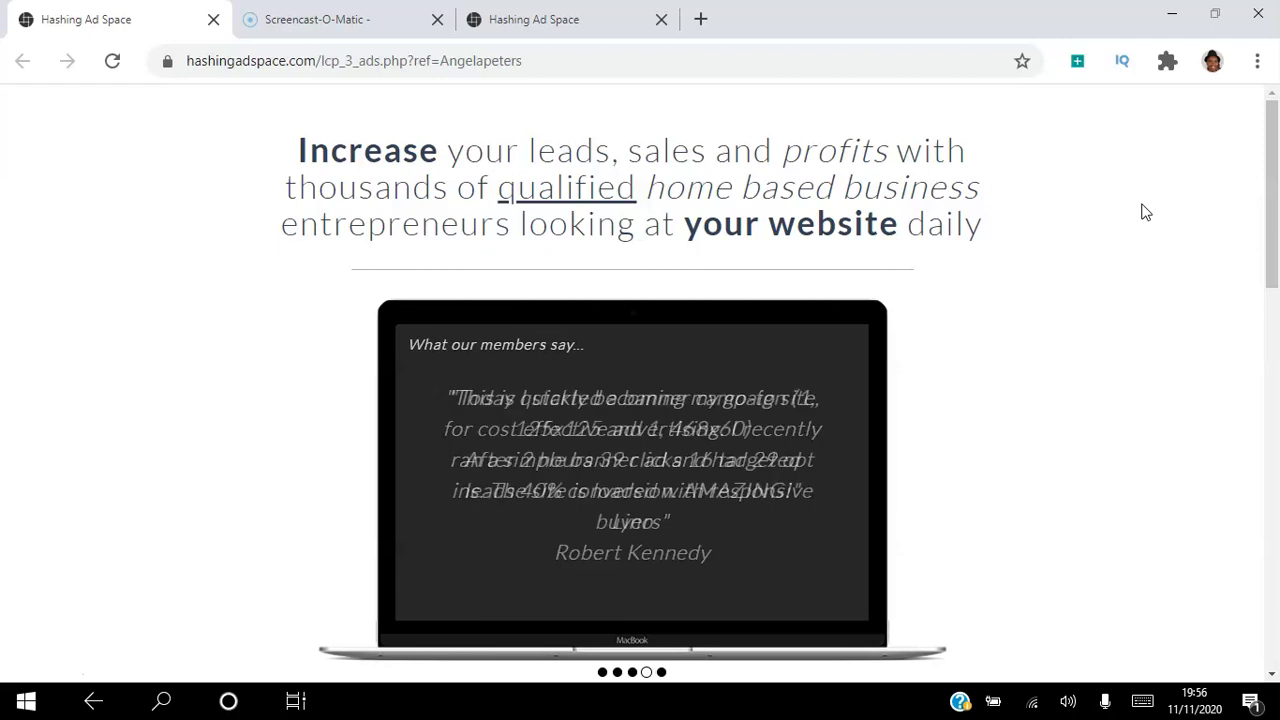
click(583, 27)
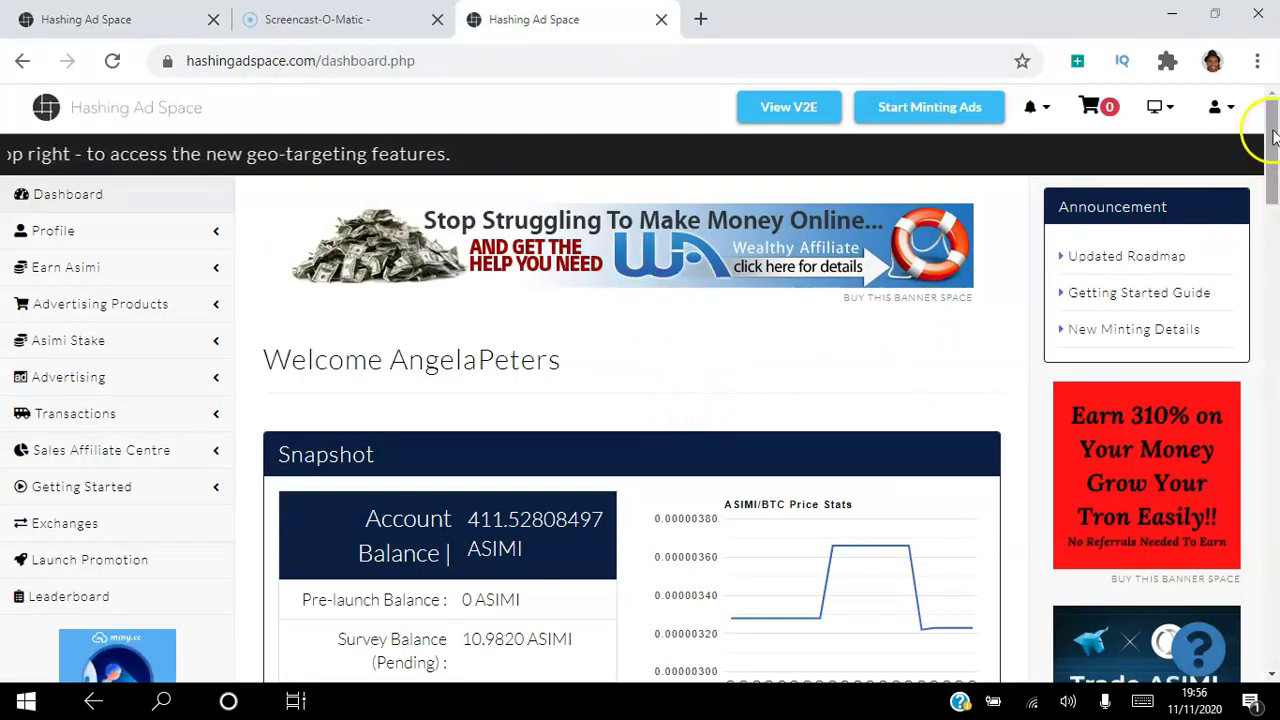
drag(1265, 100, 1270, 130)
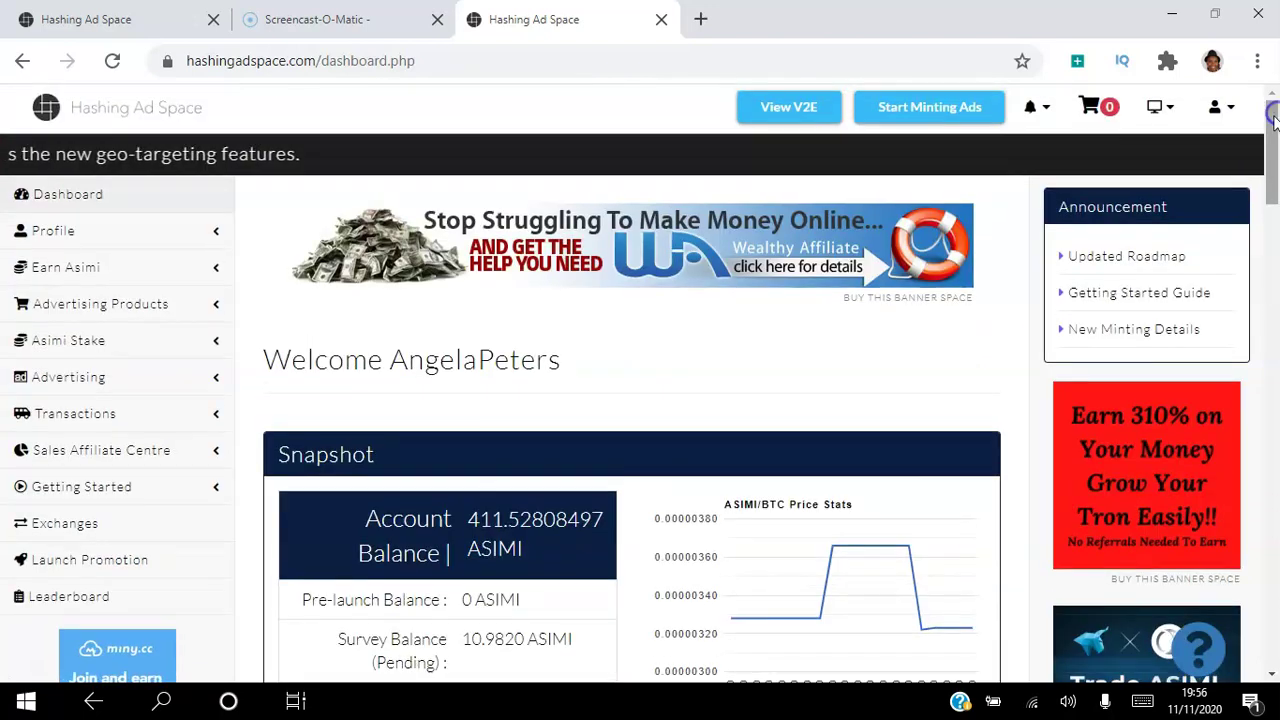
Expand Advertising, then Campaign Setup, in the left sidebar to show the campaign options
click(141, 383)
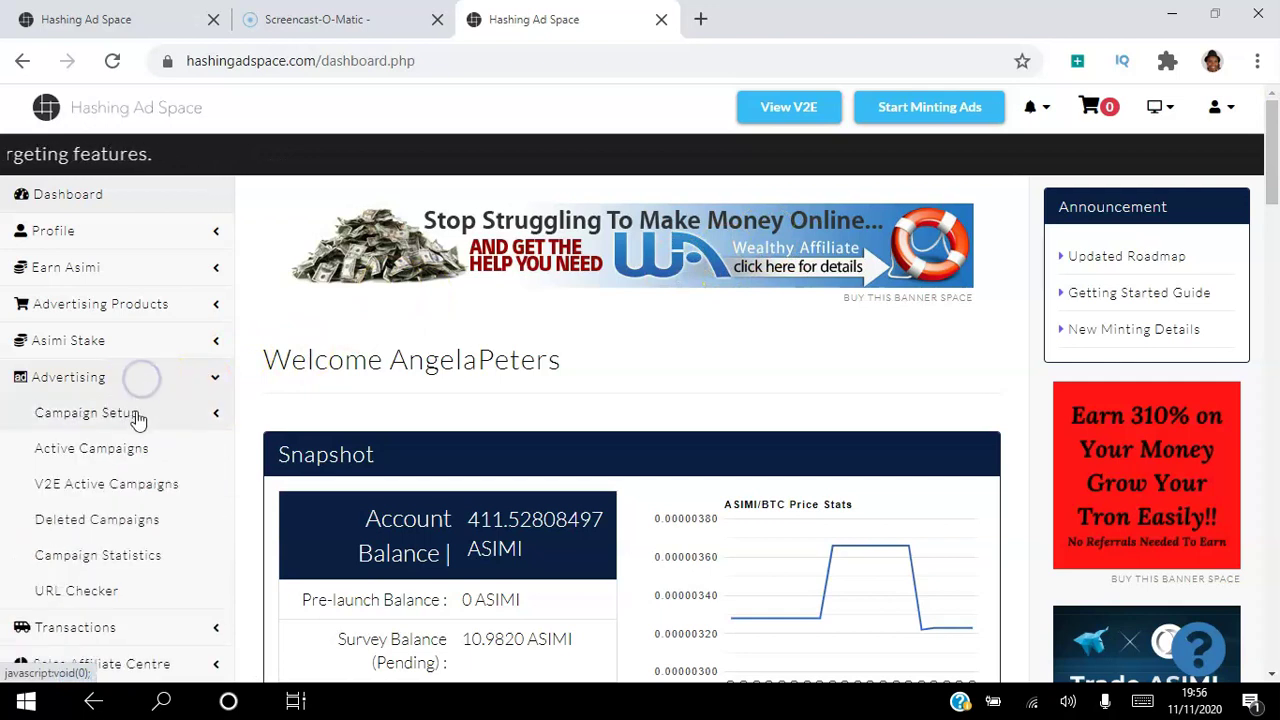
click(129, 418)
click(120, 488)
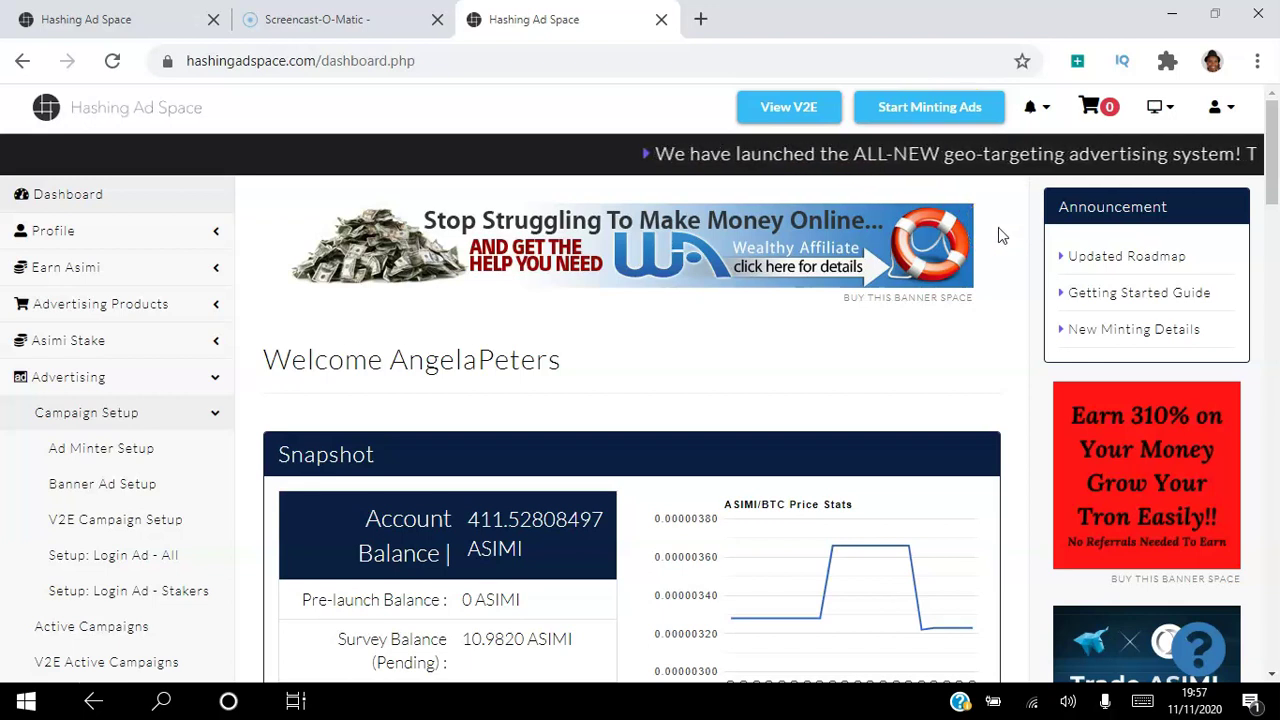
click(1010, 337)
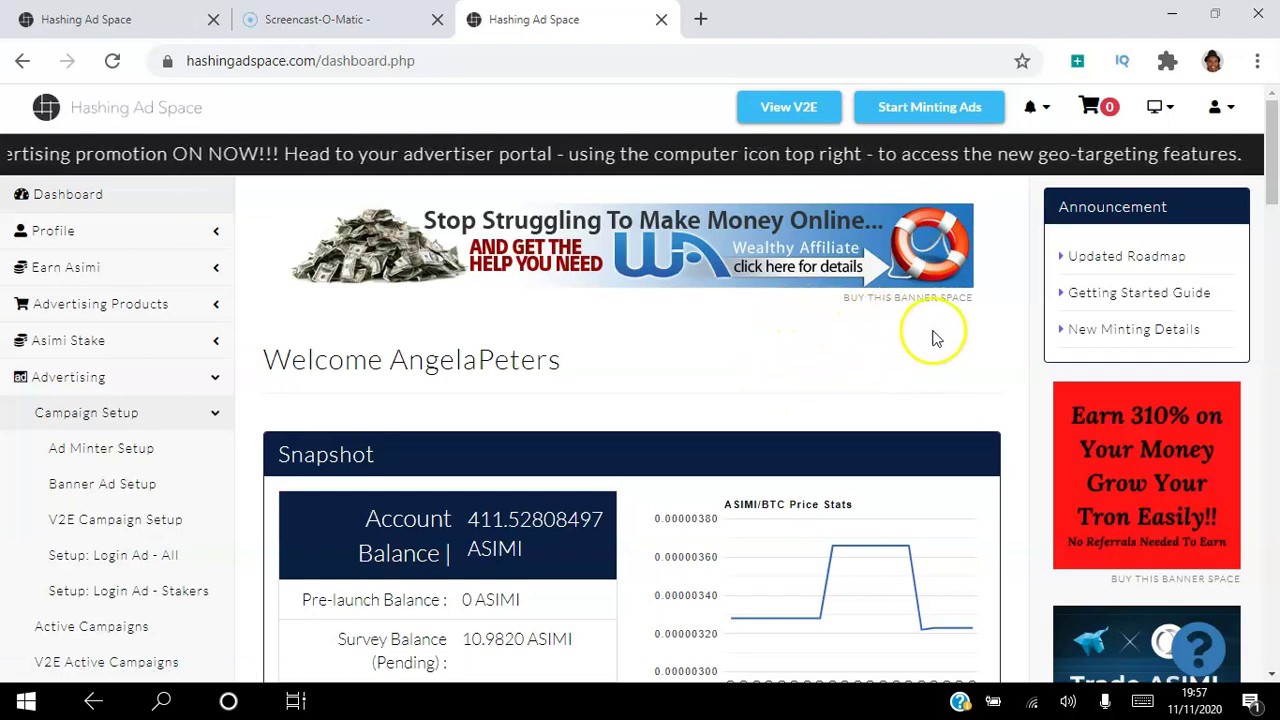
Go to the Ad Portal and open Buy Advertising from the Buy Ad Credits card
click(1168, 110)
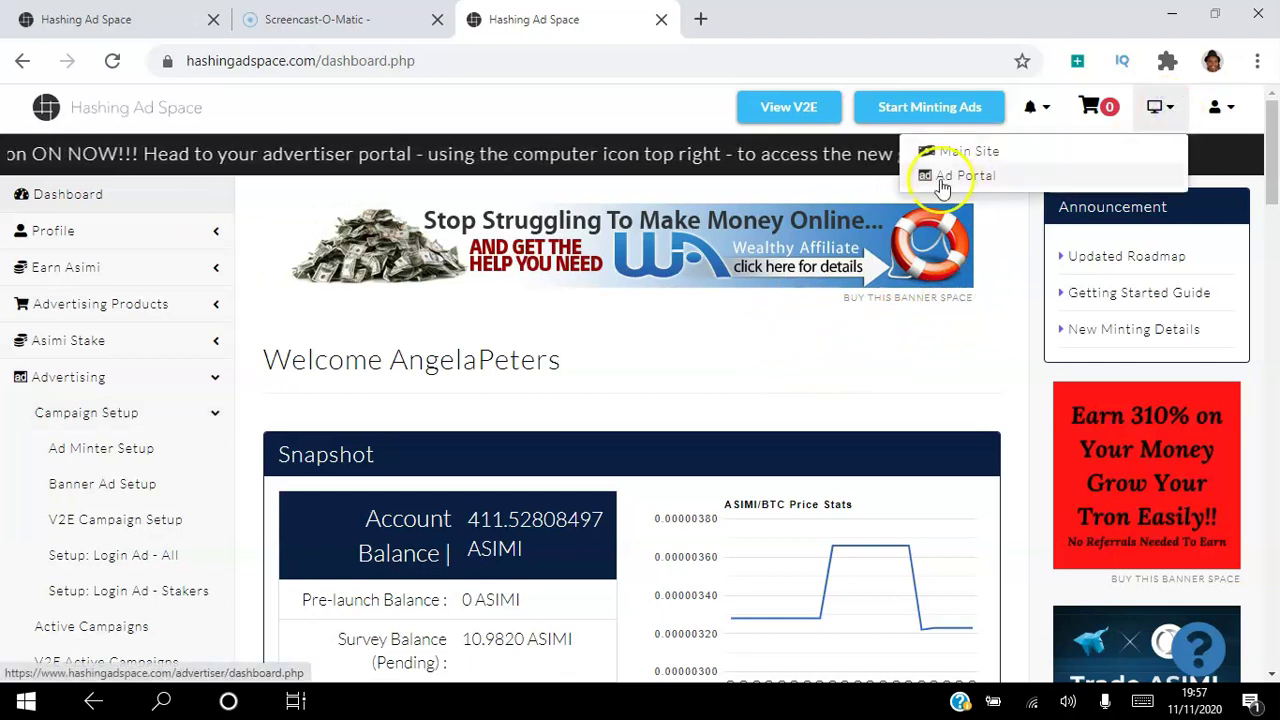
click(941, 178)
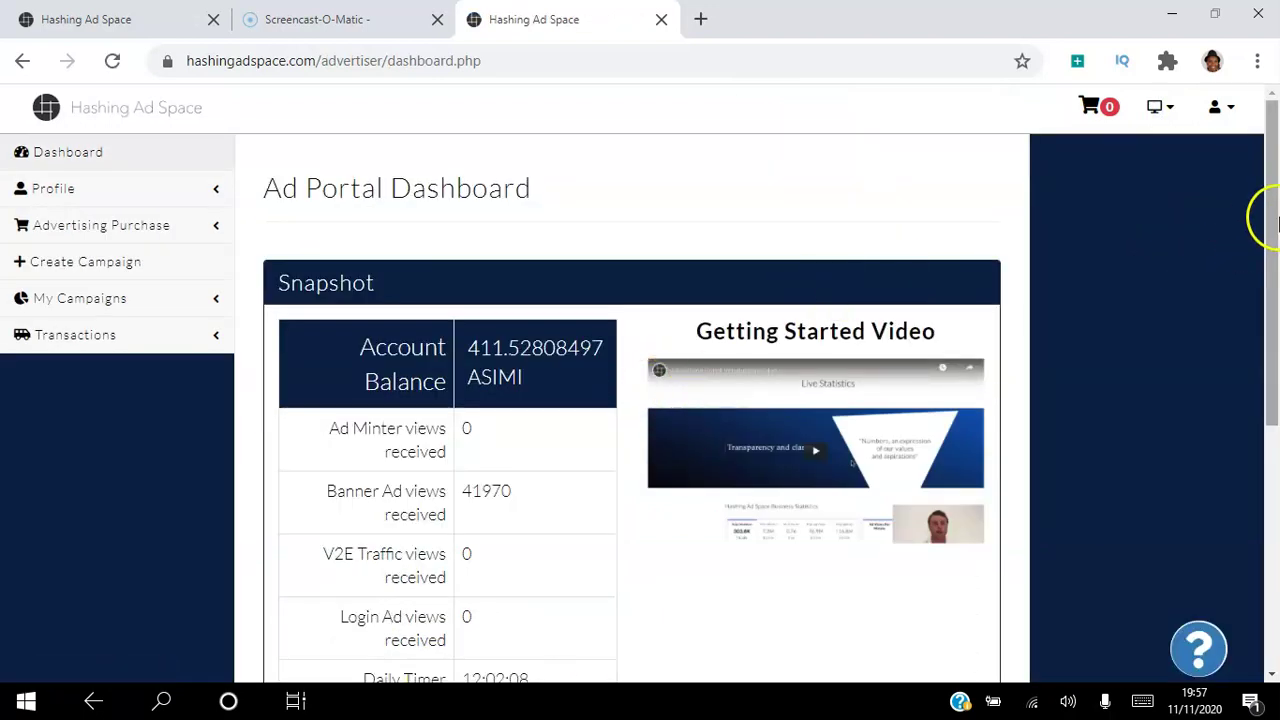
drag(1275, 218, 1262, 457)
click(340, 572)
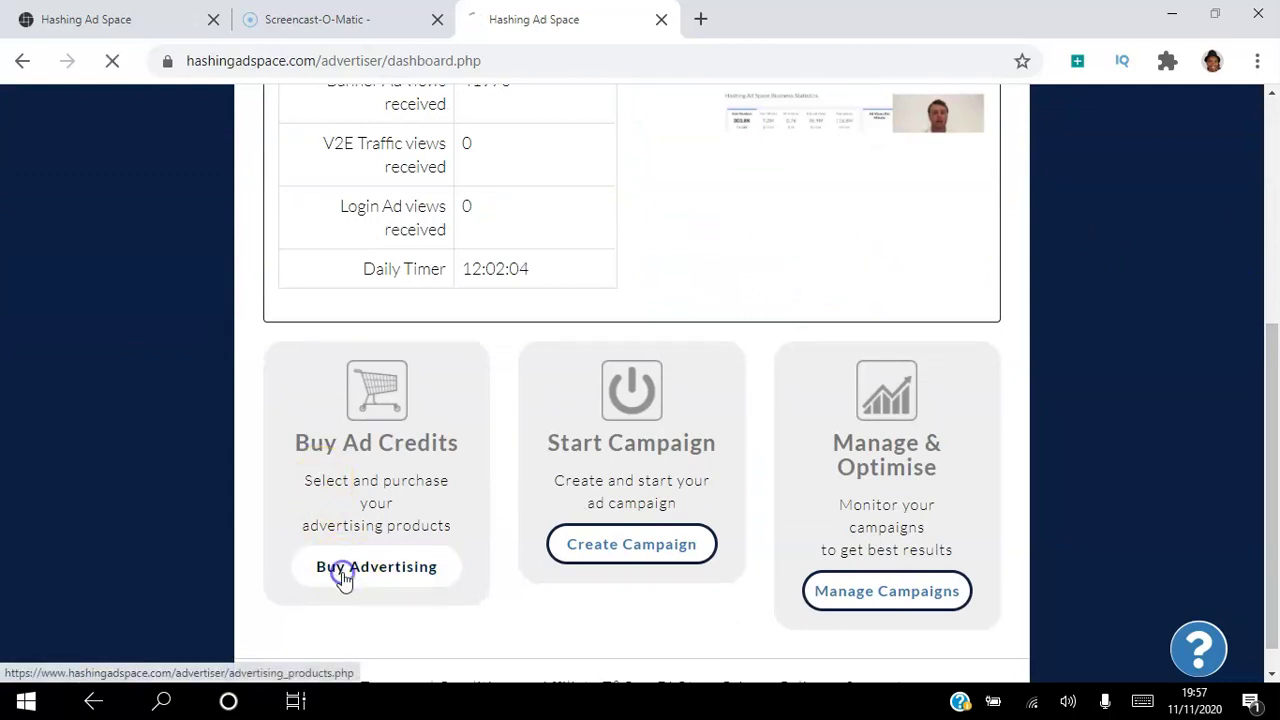
drag(1263, 183, 1266, 248)
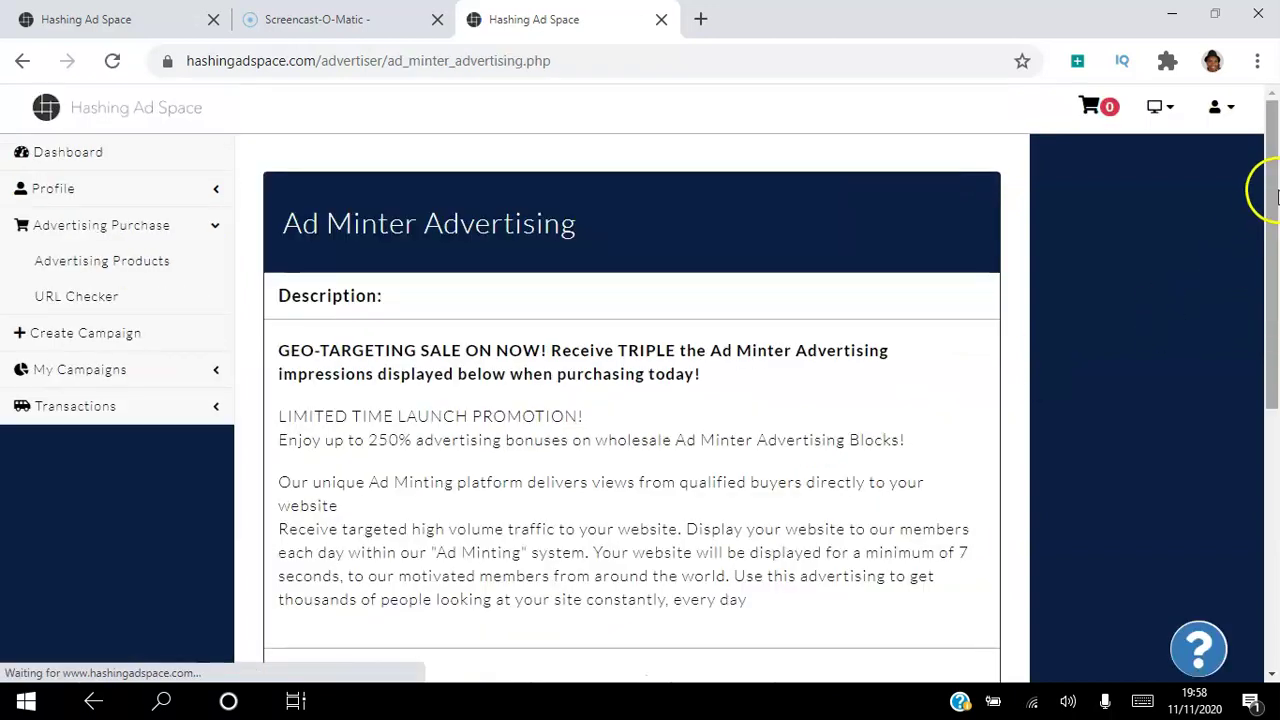
Set purchase quantity 1 on the $20.00 Ad Minter row and continue to the cart
drag(1268, 186, 1272, 392)
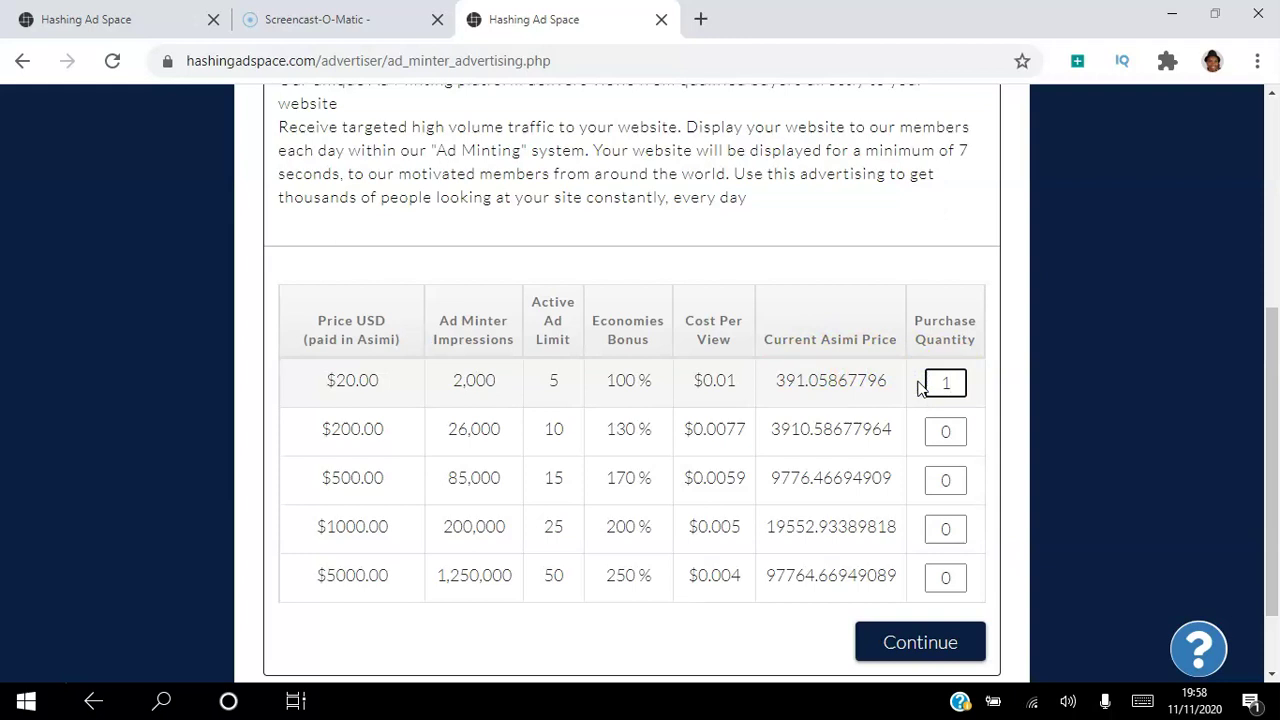
click(932, 651)
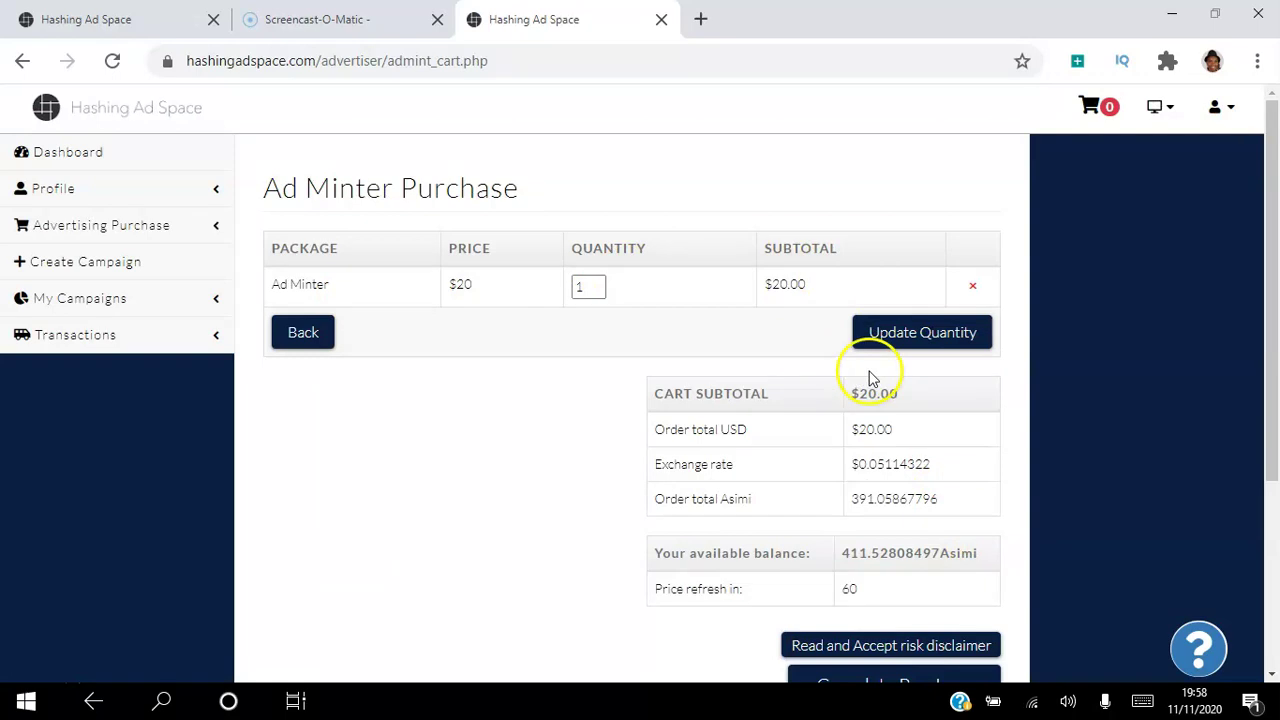
Accept the advertising risk disclaimer and submit the $20 Ad Minter package purchase
click(1274, 255)
drag(1277, 255, 1268, 316)
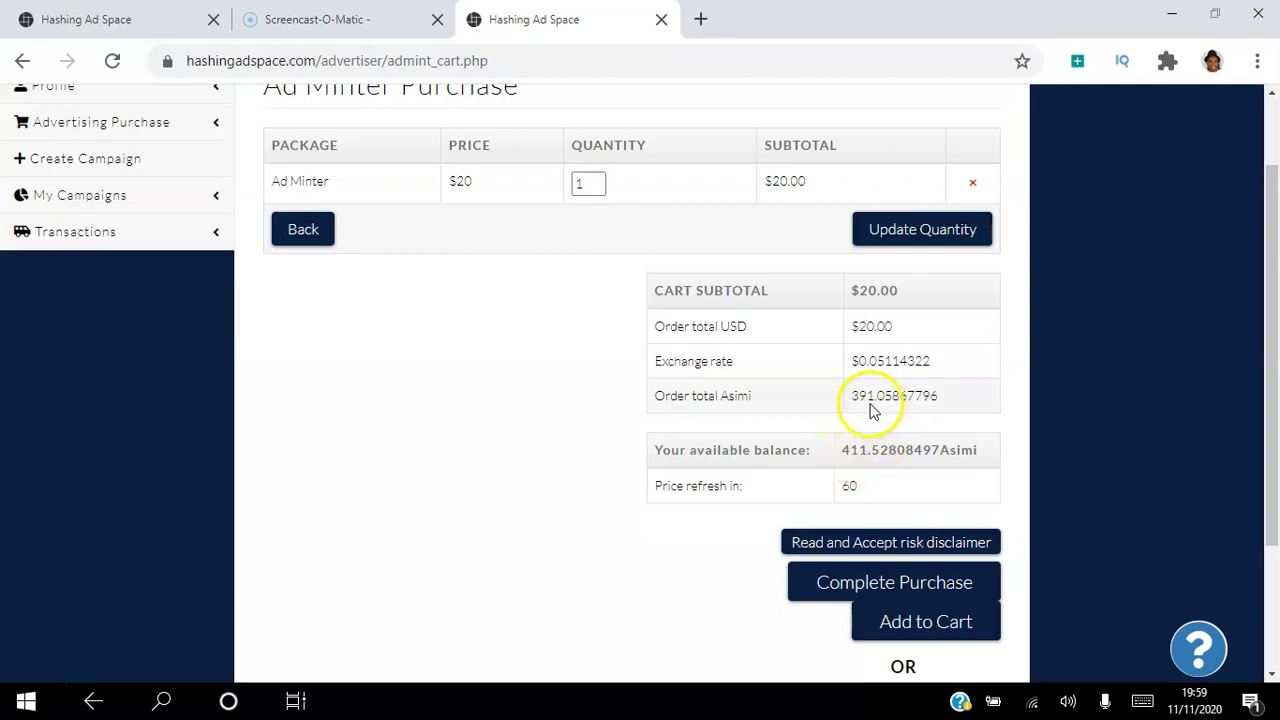
click(903, 545)
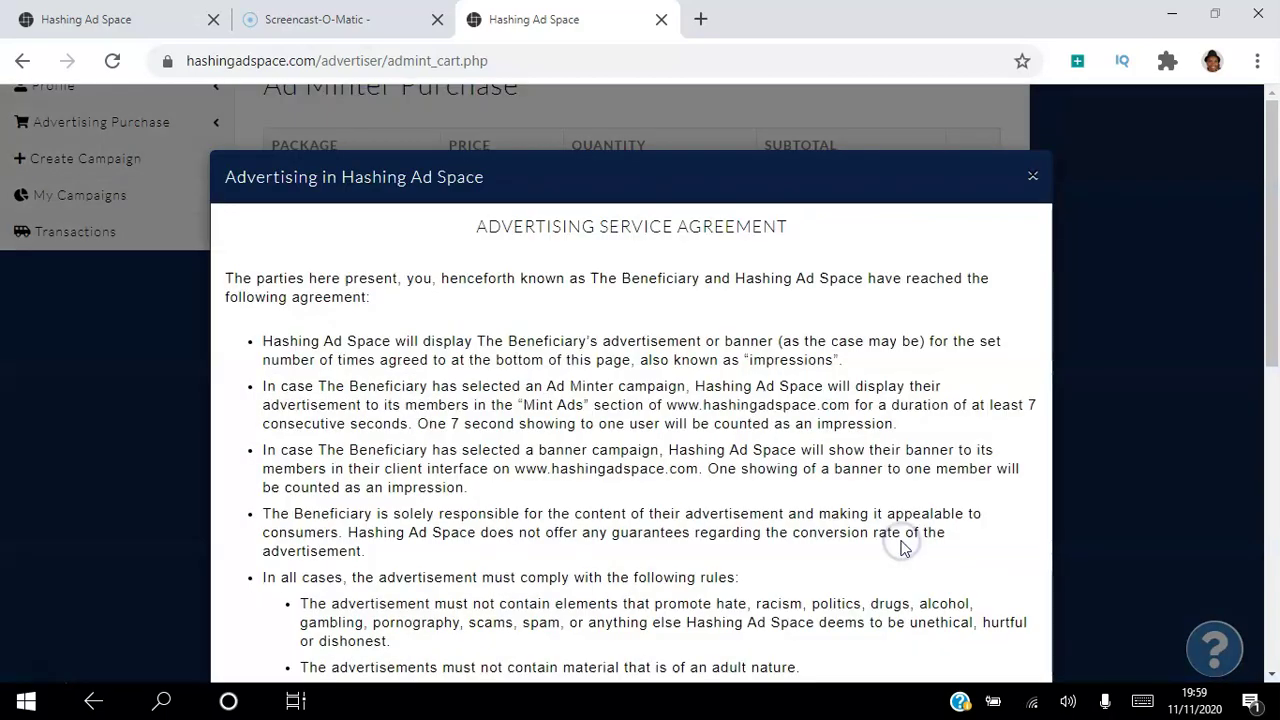
drag(1277, 250, 1275, 550)
click(630, 600)
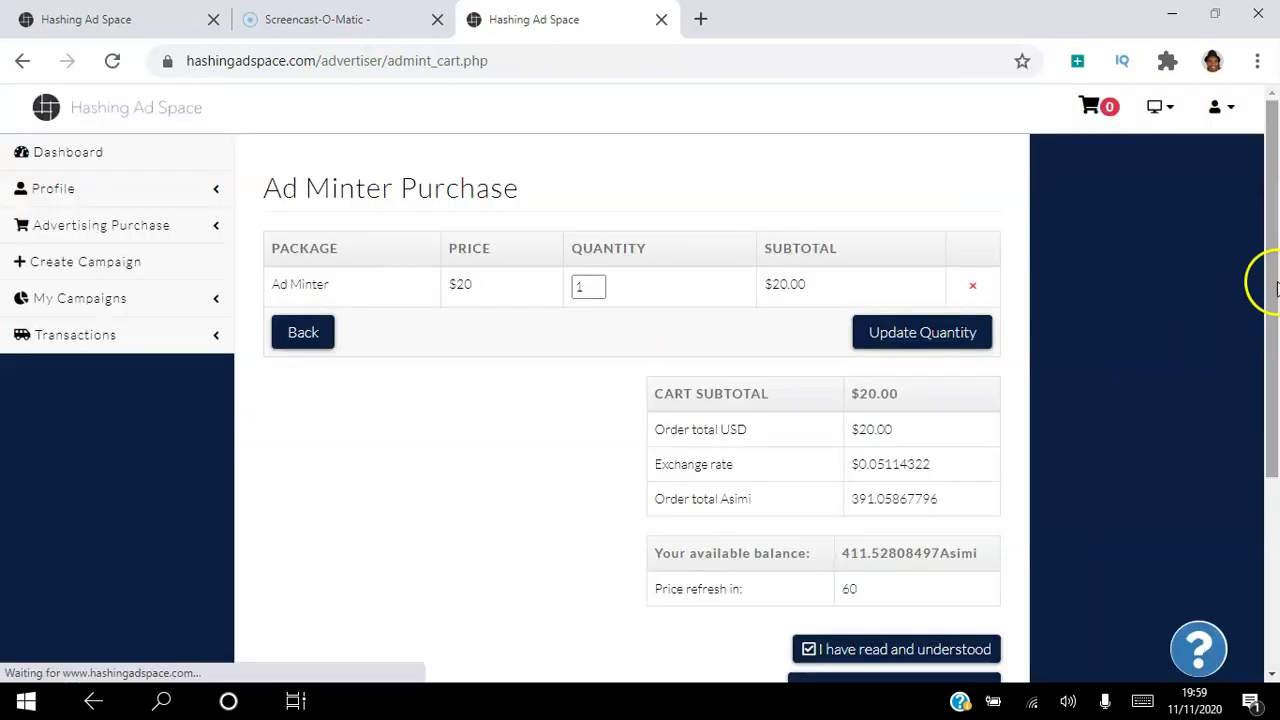
drag(1268, 280, 1267, 442)
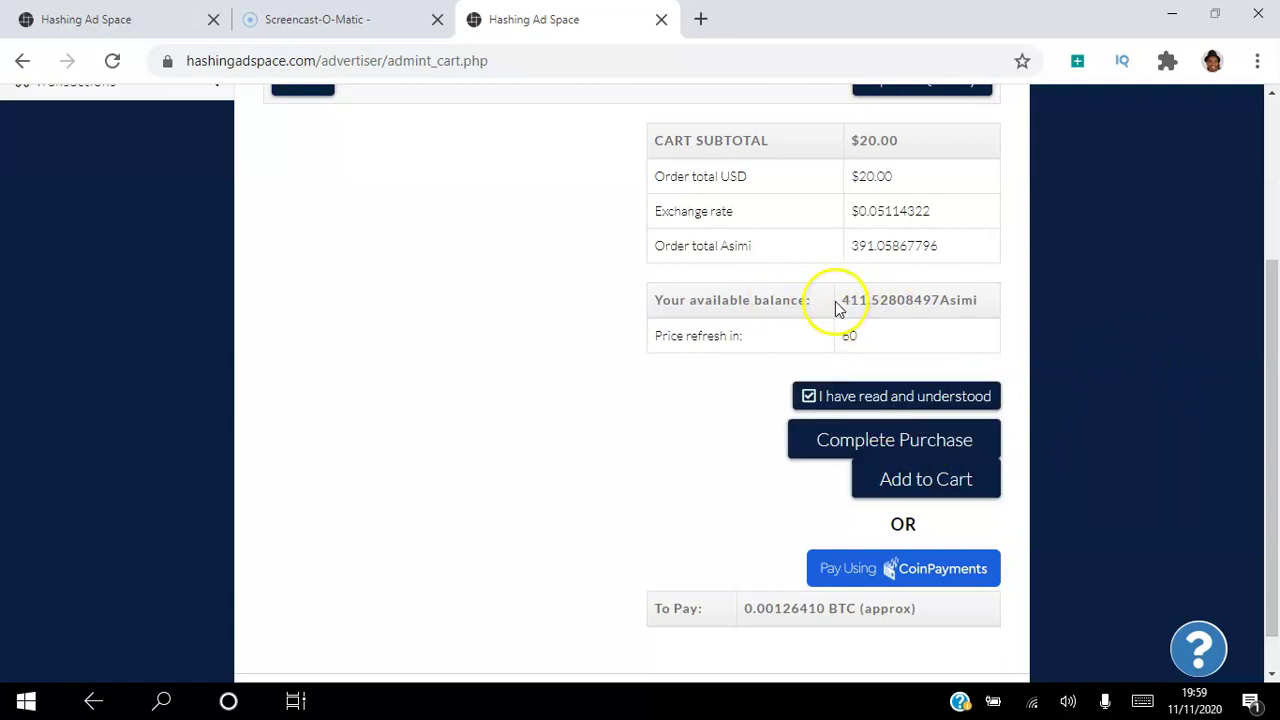
click(916, 441)
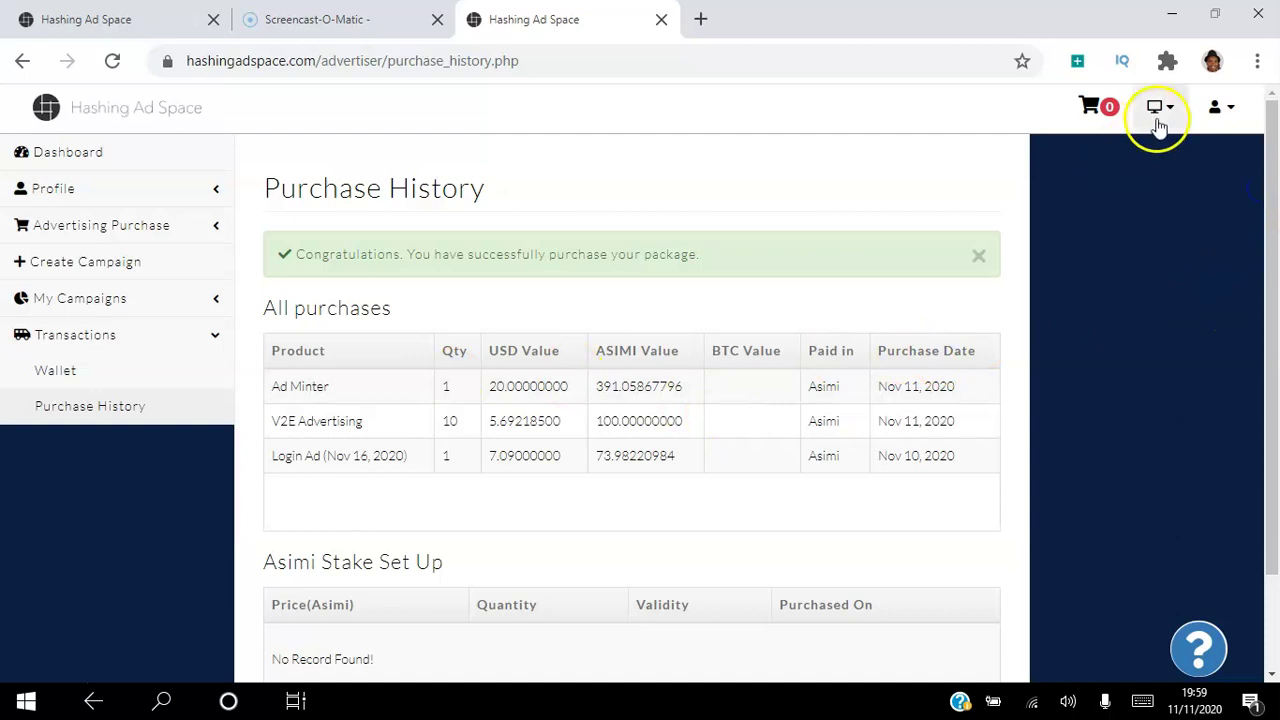
Create an Ad Minter campaign named Miny with the miny.cc join URL and 6000 impressions
click(107, 272)
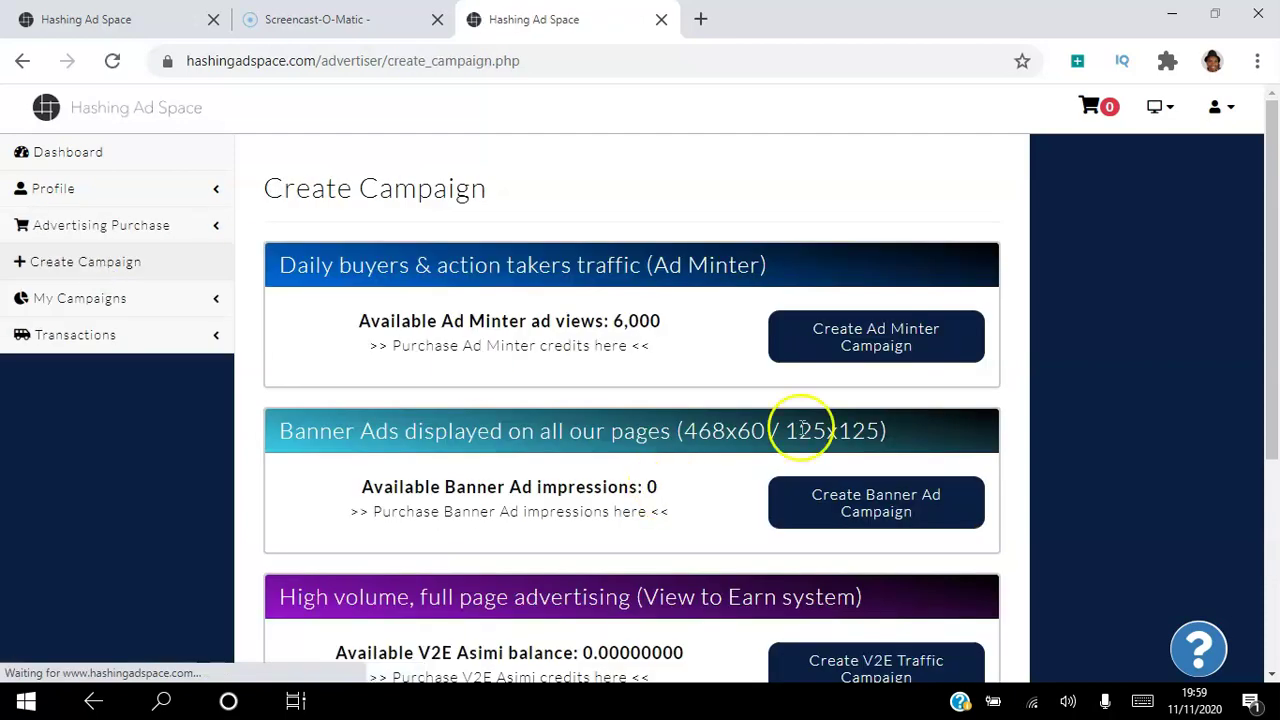
drag(1275, 210, 1275, 230)
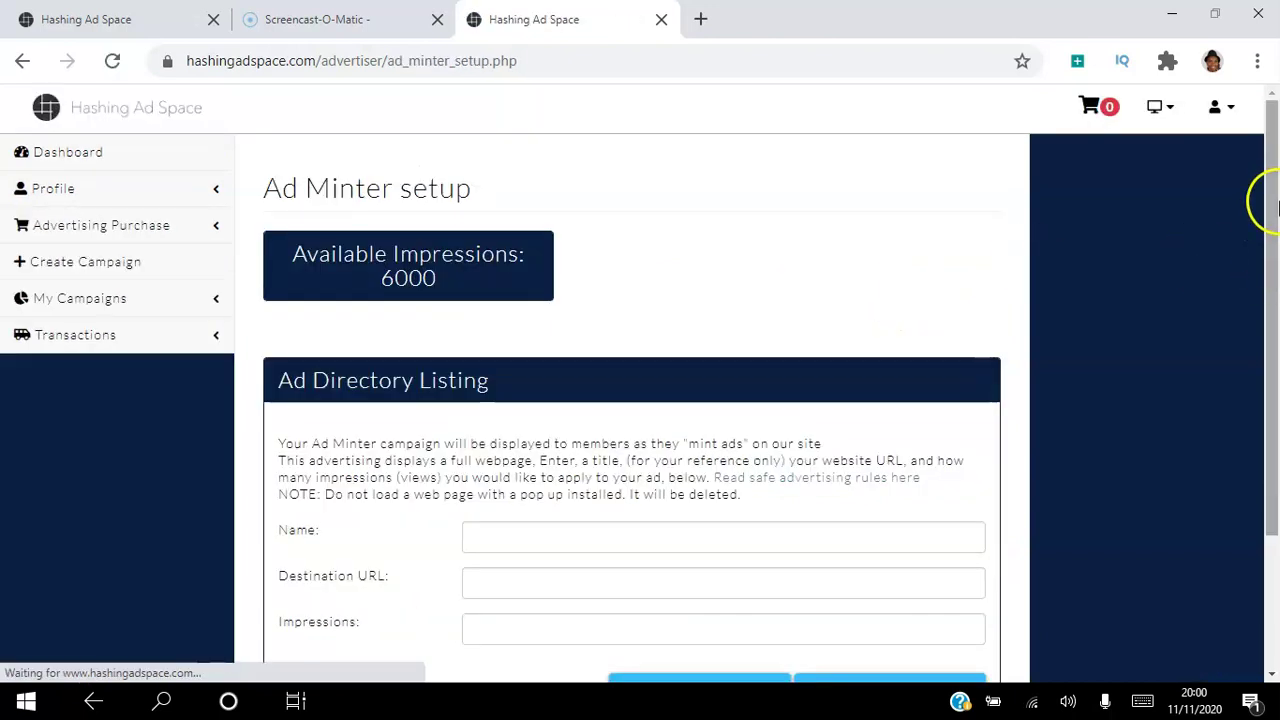
drag(1270, 197, 1273, 352)
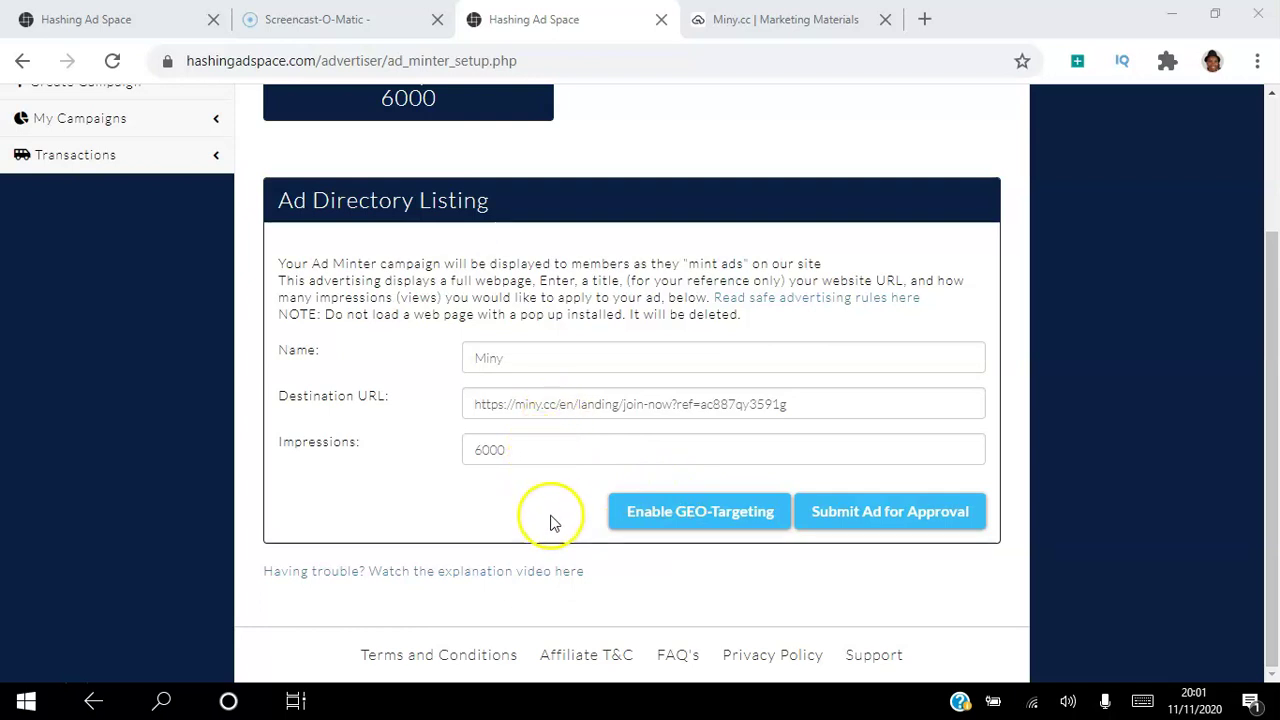
Submit the Miny ad for approval and confirm its preview
click(620, 510)
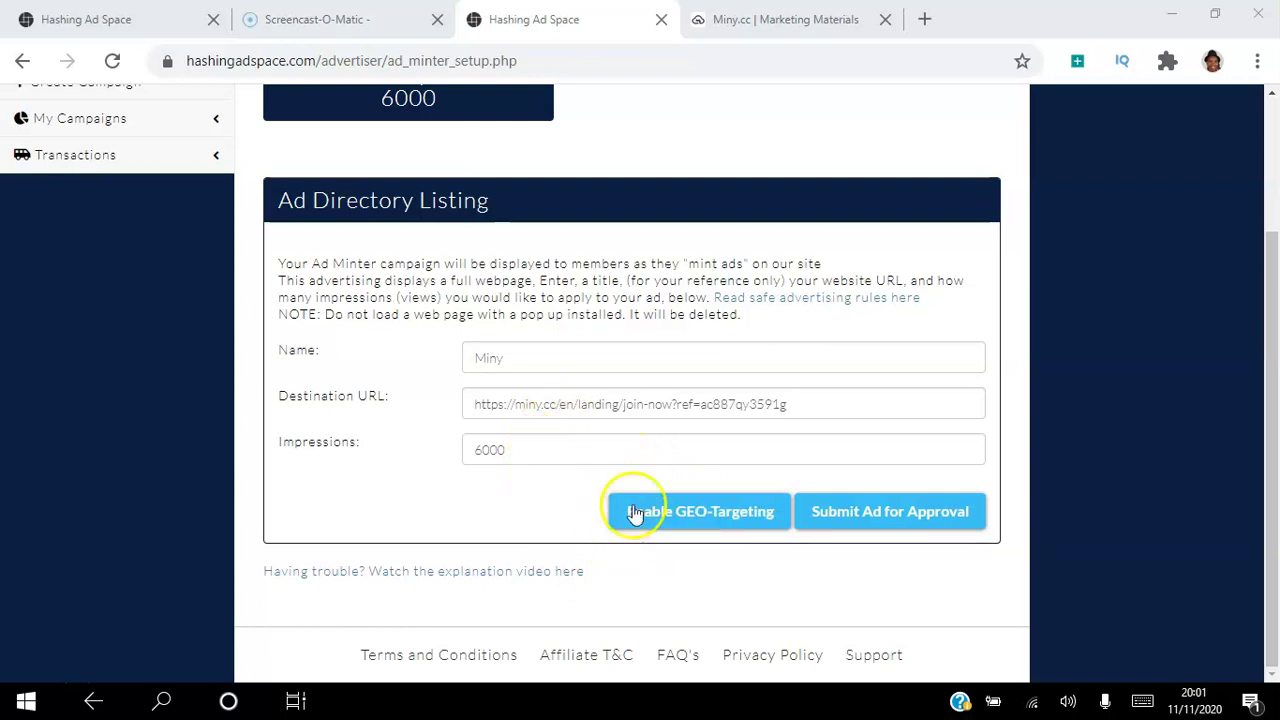
click(878, 512)
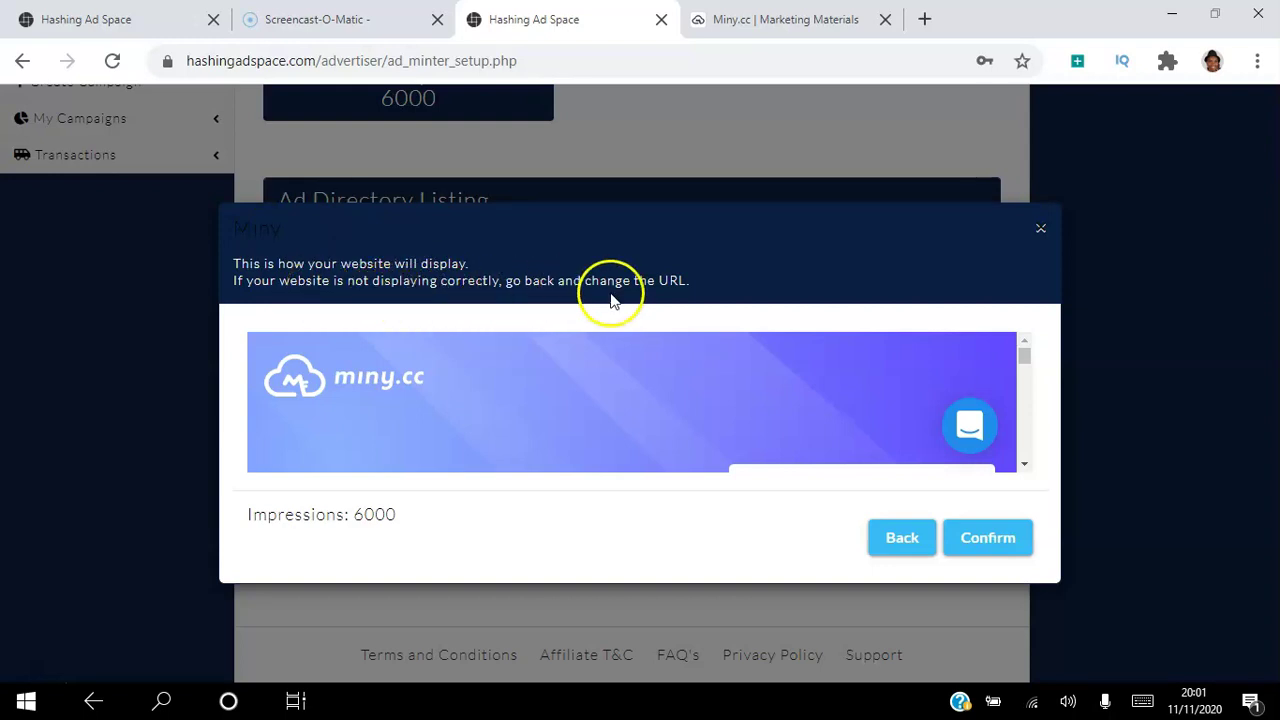
drag(1024, 357, 1030, 416)
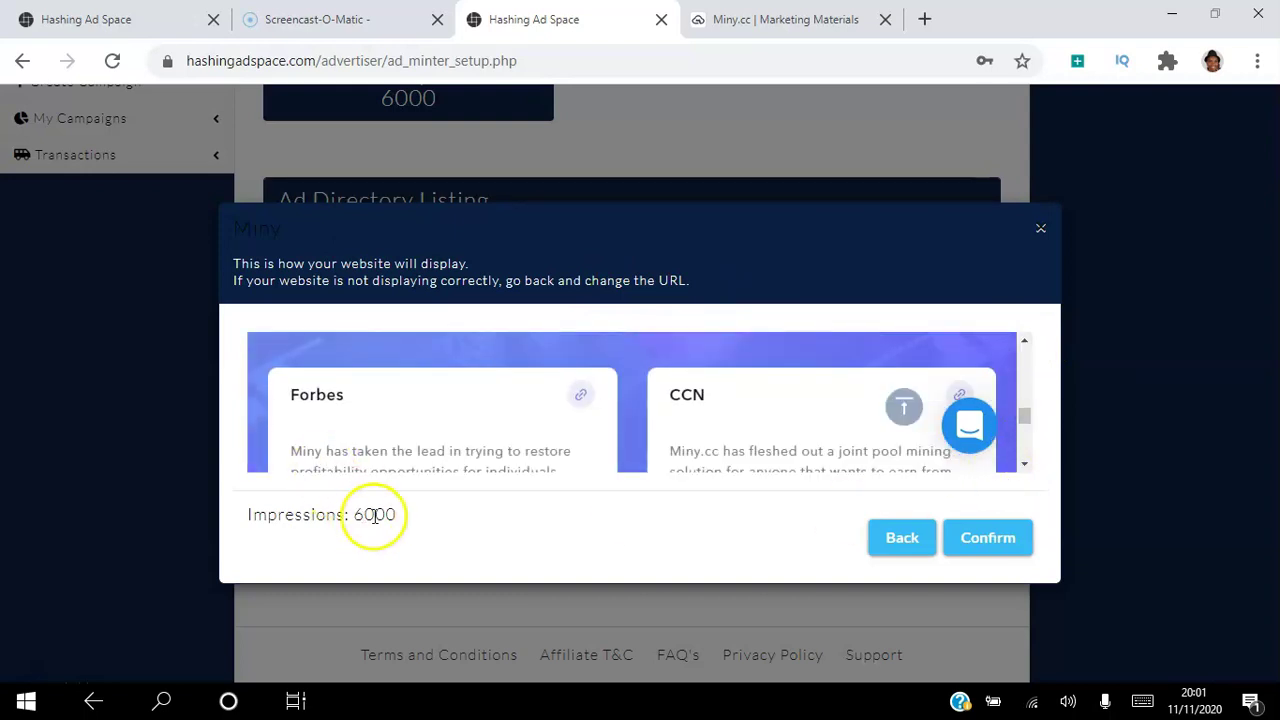
click(1008, 543)
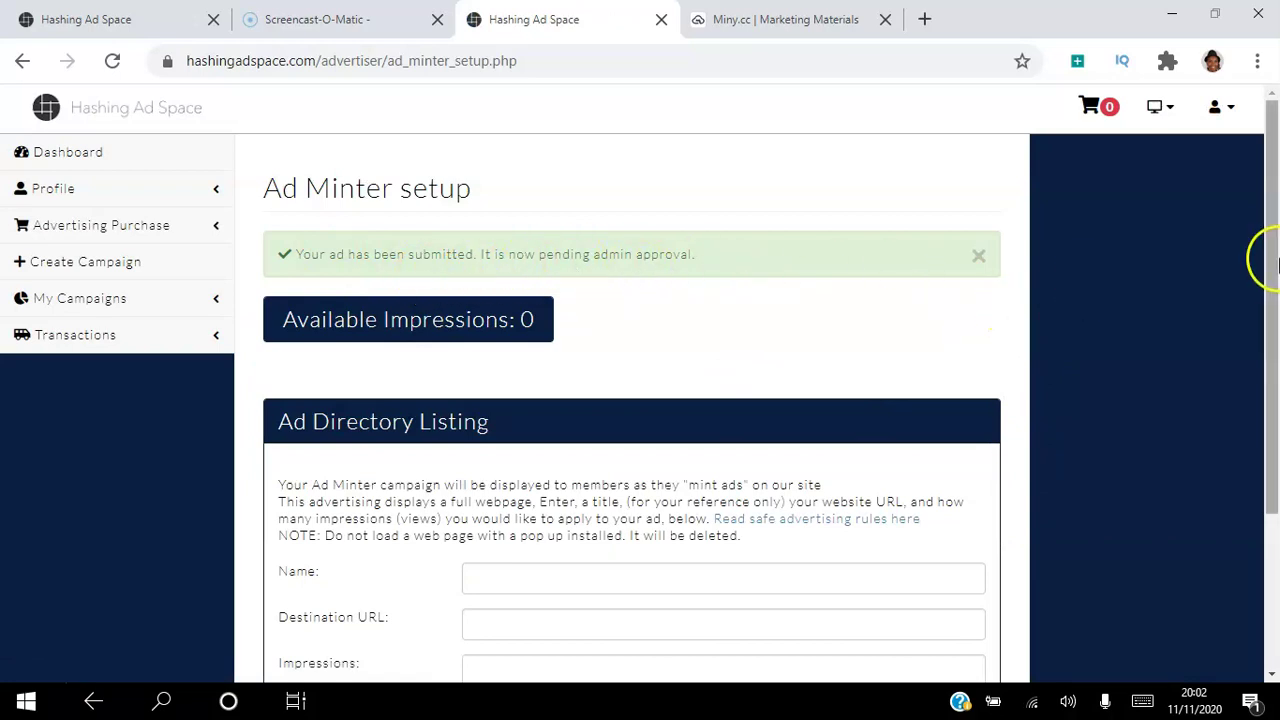
Switch from the ad portal to the Main Site dashboard and choose Start Minting Ads
mouse_move(1276, 262)
mouse_down()
mouse_move(1276, 393)
mouse_move(1275, 247)
mouse_up()
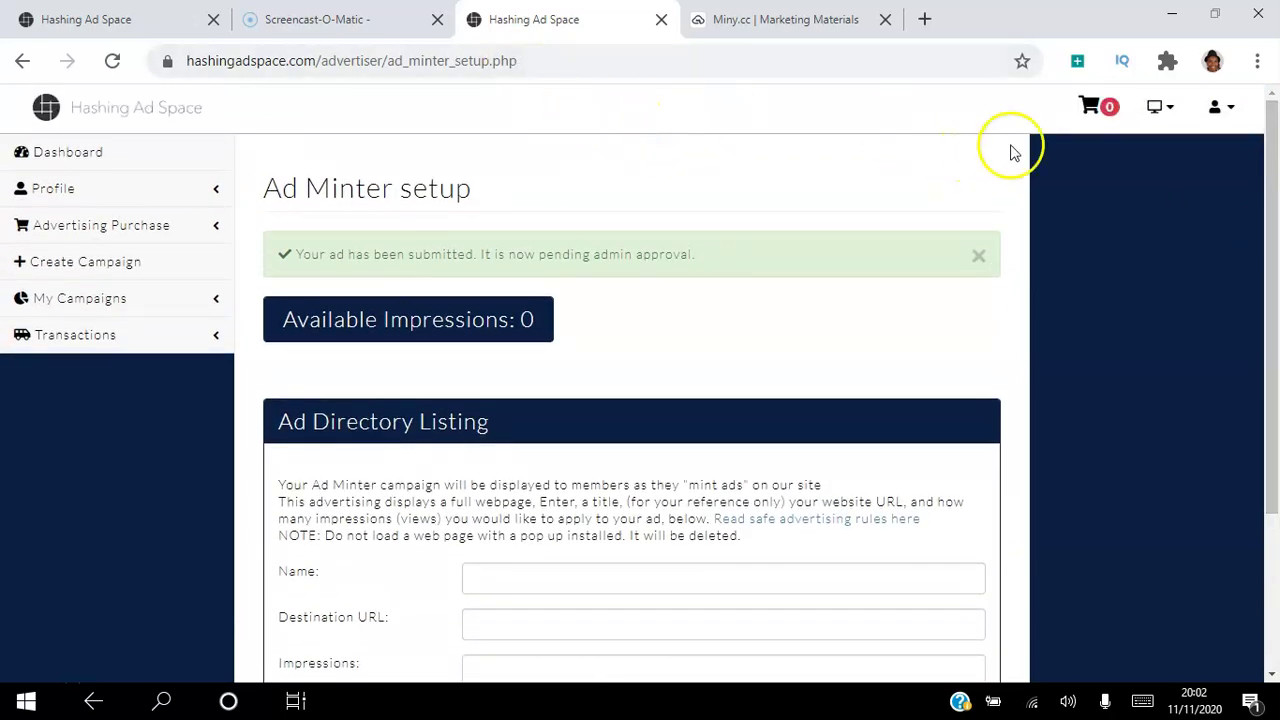
click(1155, 112)
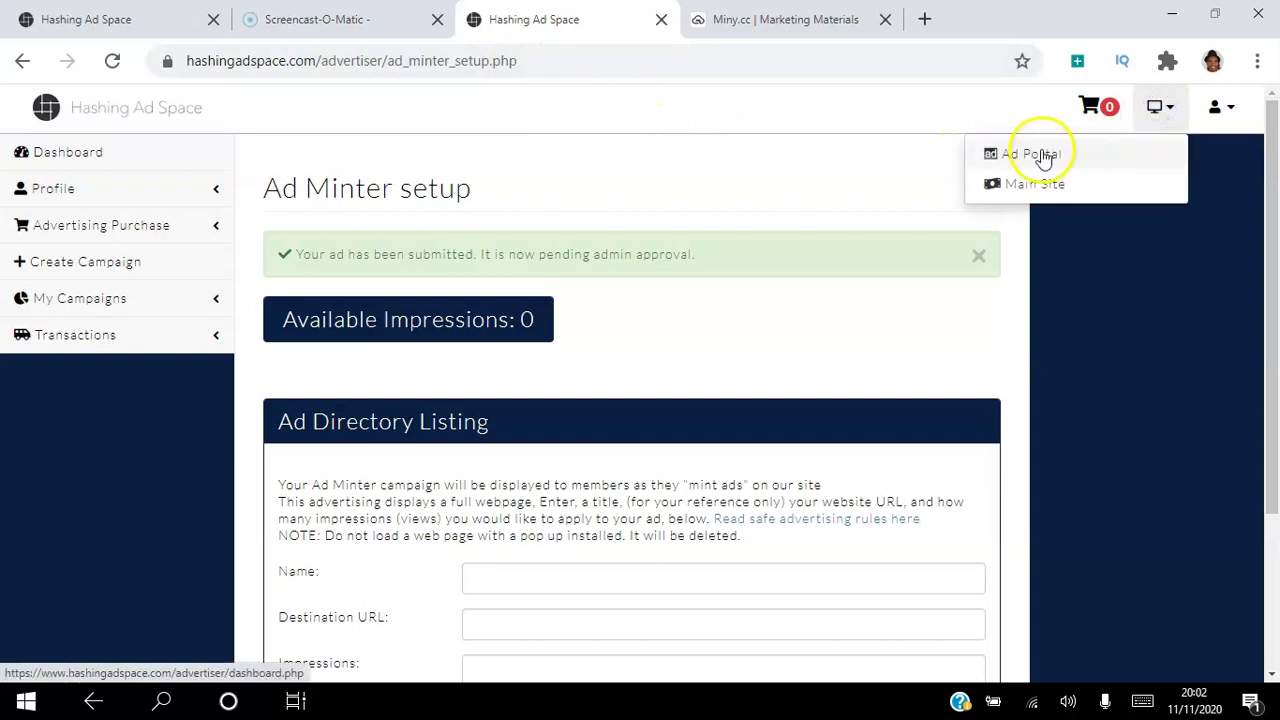
click(1017, 184)
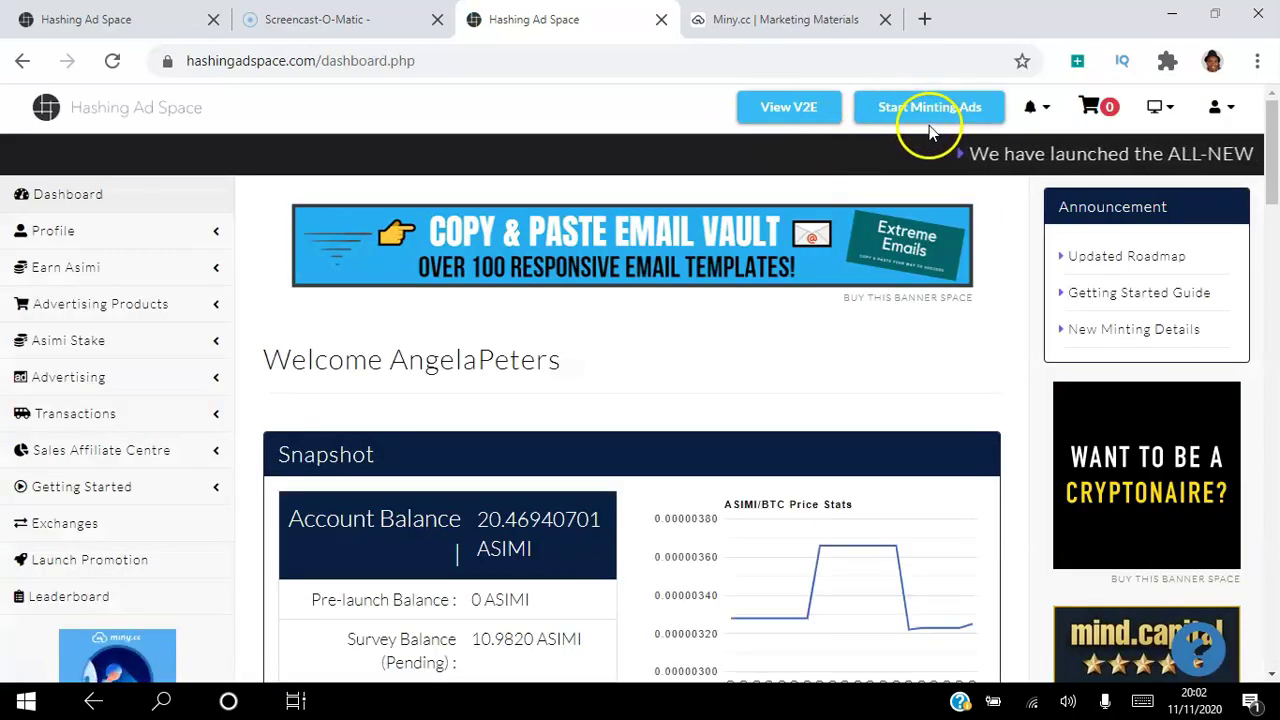
click(929, 128)
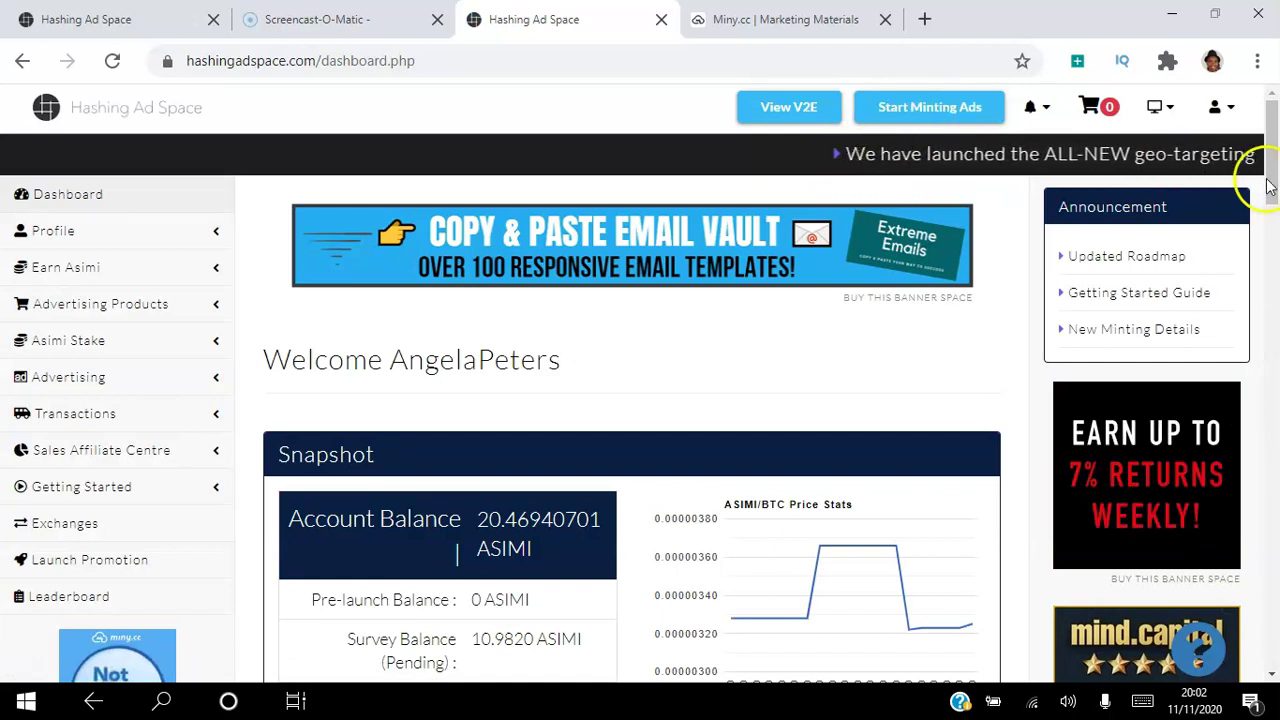
mouse_move(1272, 171)
mouse_down()
mouse_move(1273, 204)
mouse_move(1274, 160)
mouse_up()
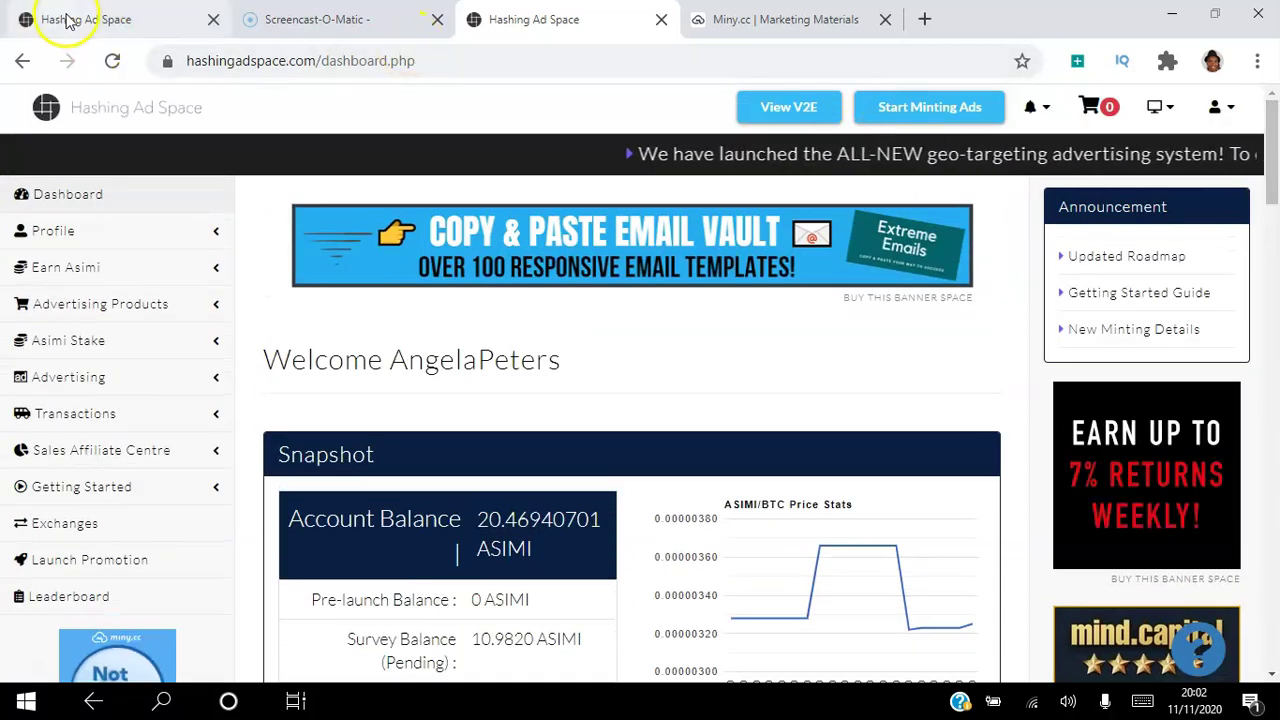
Return to the first tab's lcp_3_ads landing page and scroll through its content
click(60, 18)
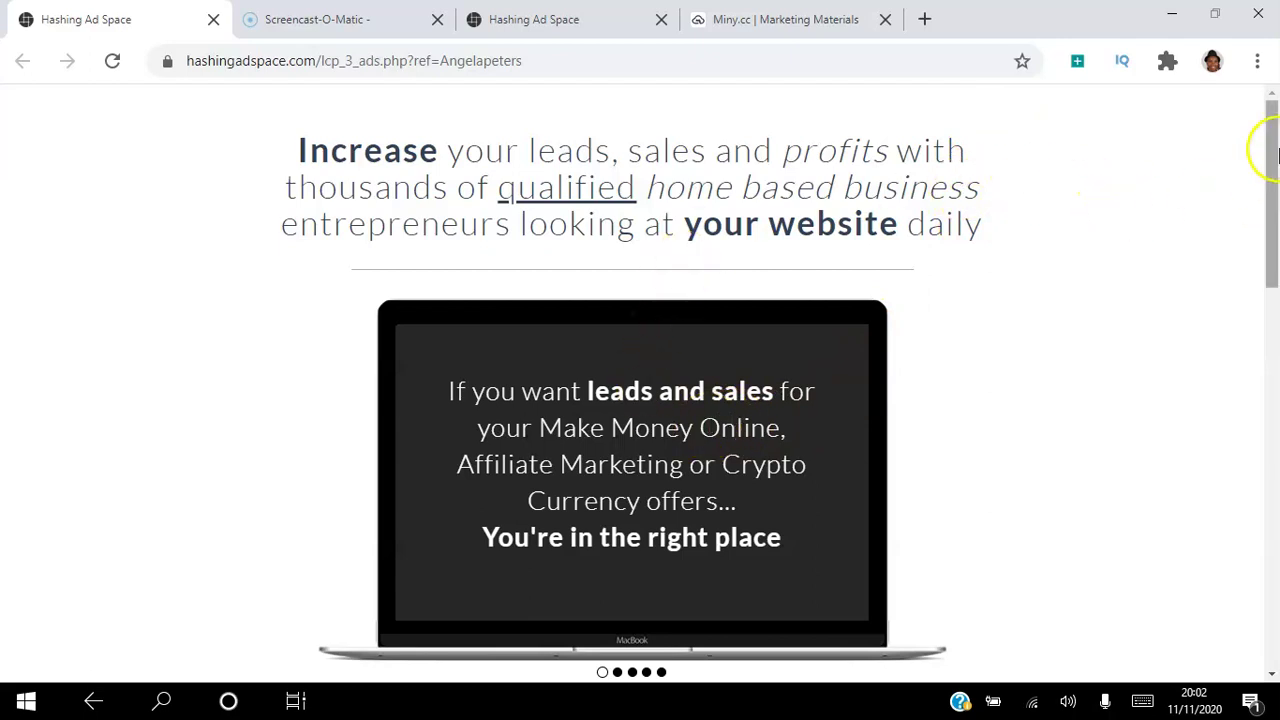
mouse_move(1272, 152)
mouse_down()
mouse_move(1272, 252)
mouse_move(1272, 135)
mouse_up()
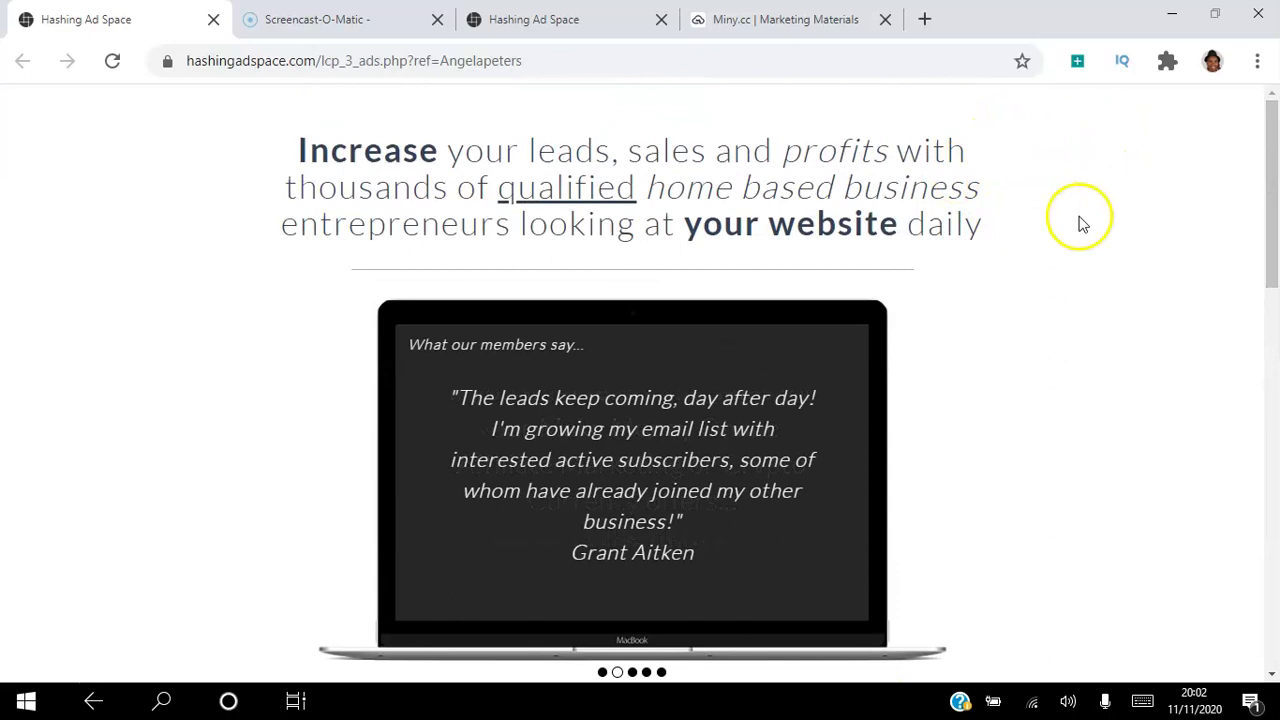
drag(1272, 157, 1269, 268)
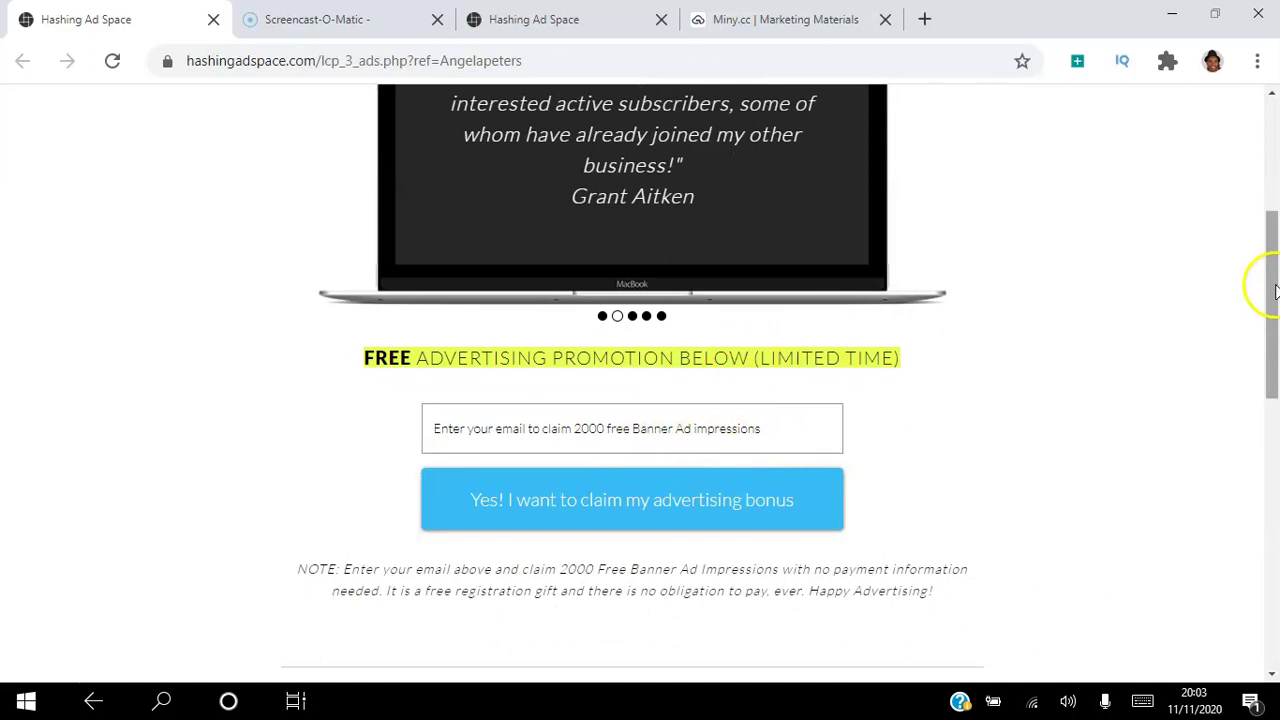
drag(1275, 290, 1273, 163)
scroll(1272, 150, down, 1)
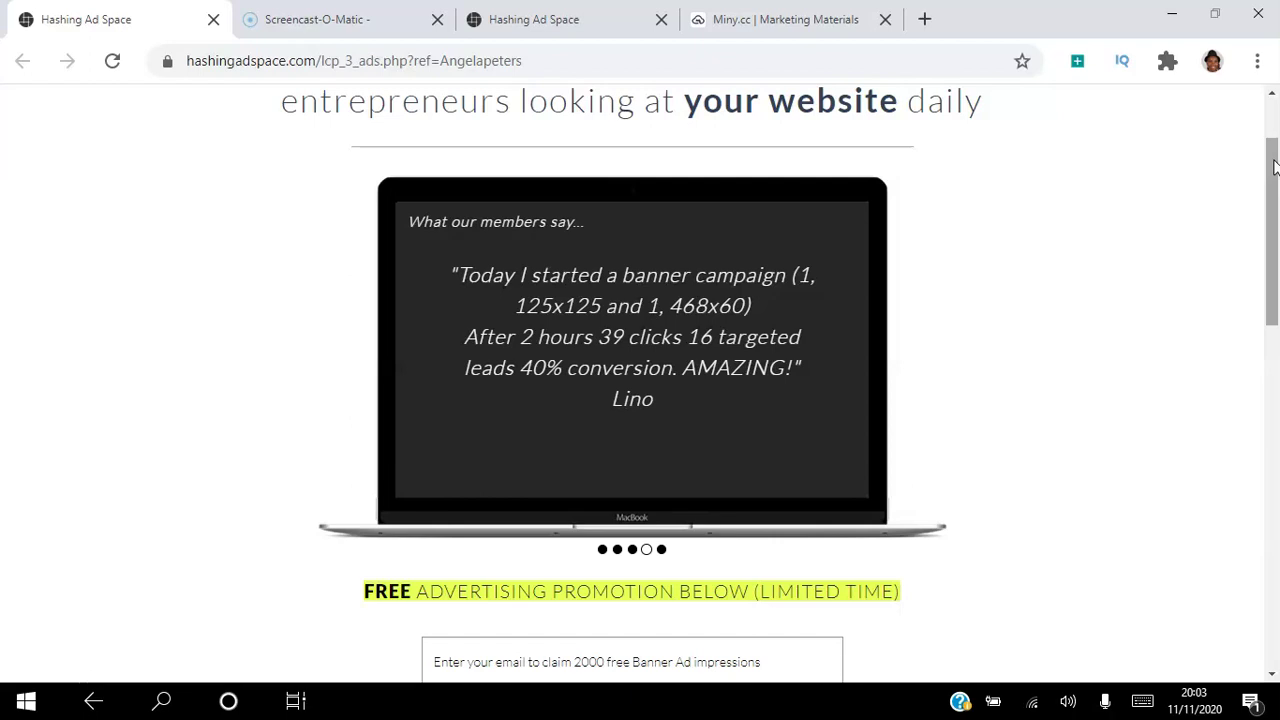
scroll(1274, 168, up, 1)
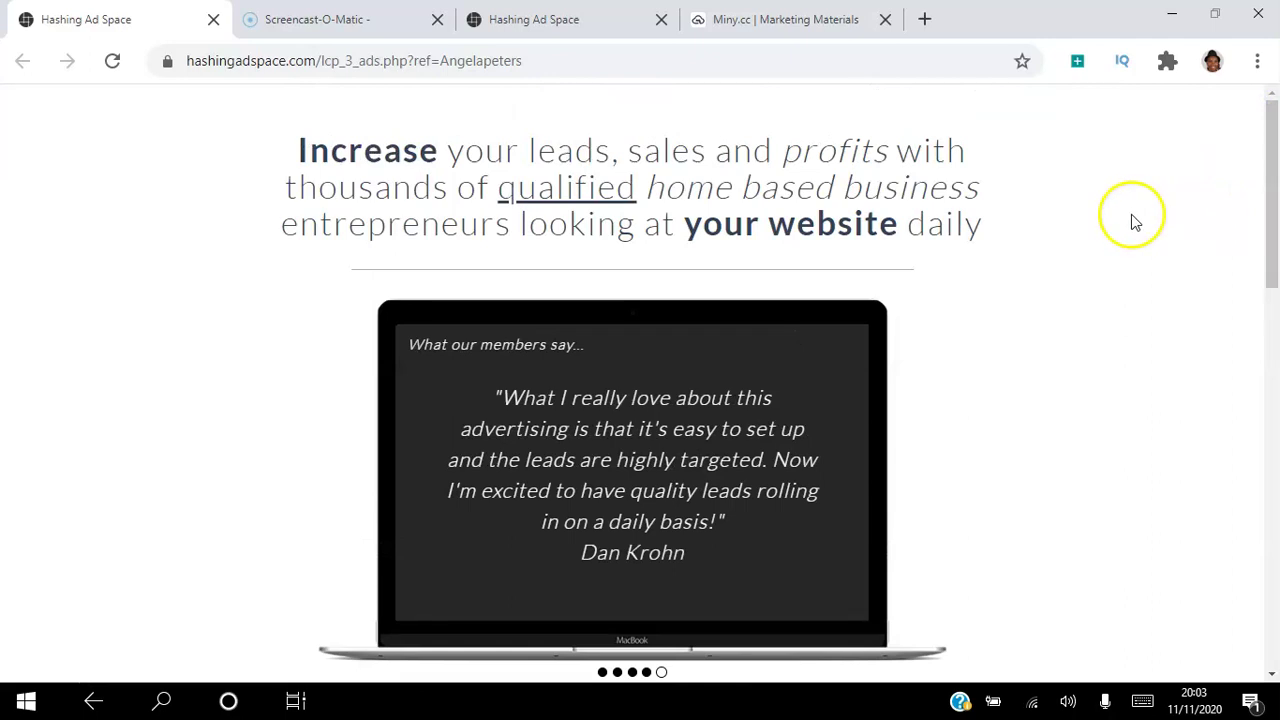
click(1276, 157)
mouse_move(1276, 157)
mouse_down()
mouse_move(1276, 170)
mouse_move(1274, 148)
mouse_up()
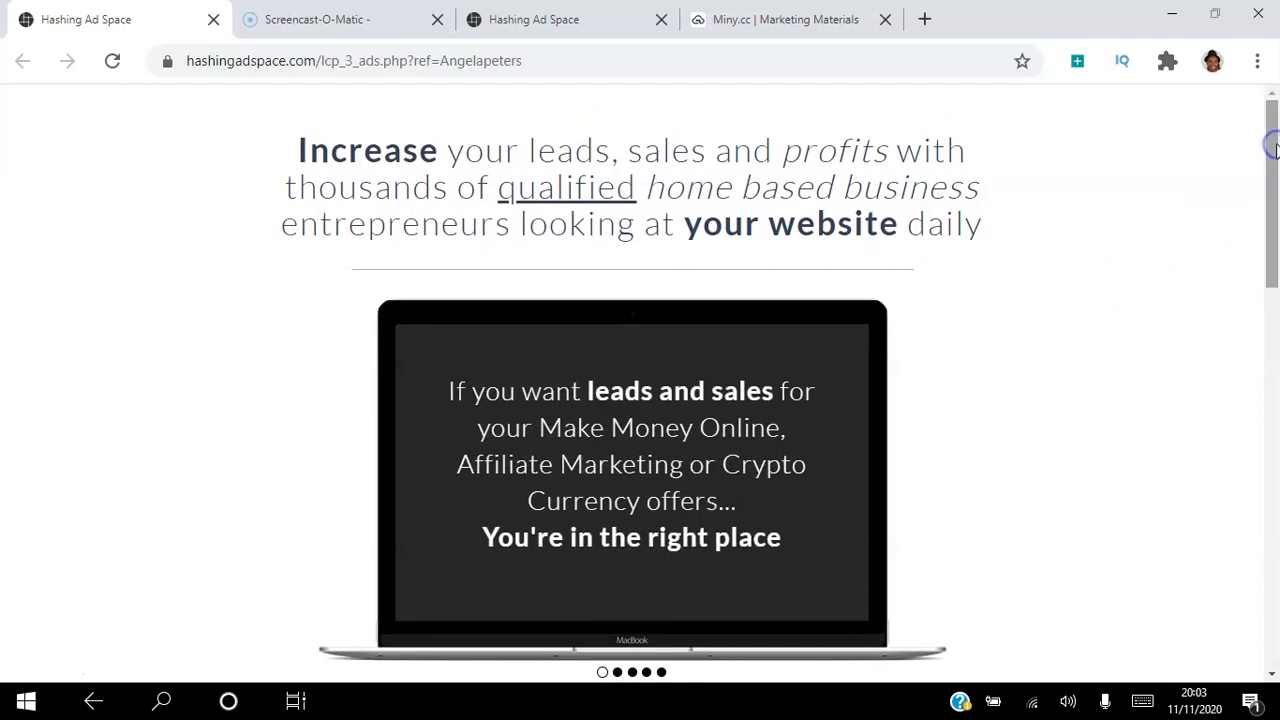